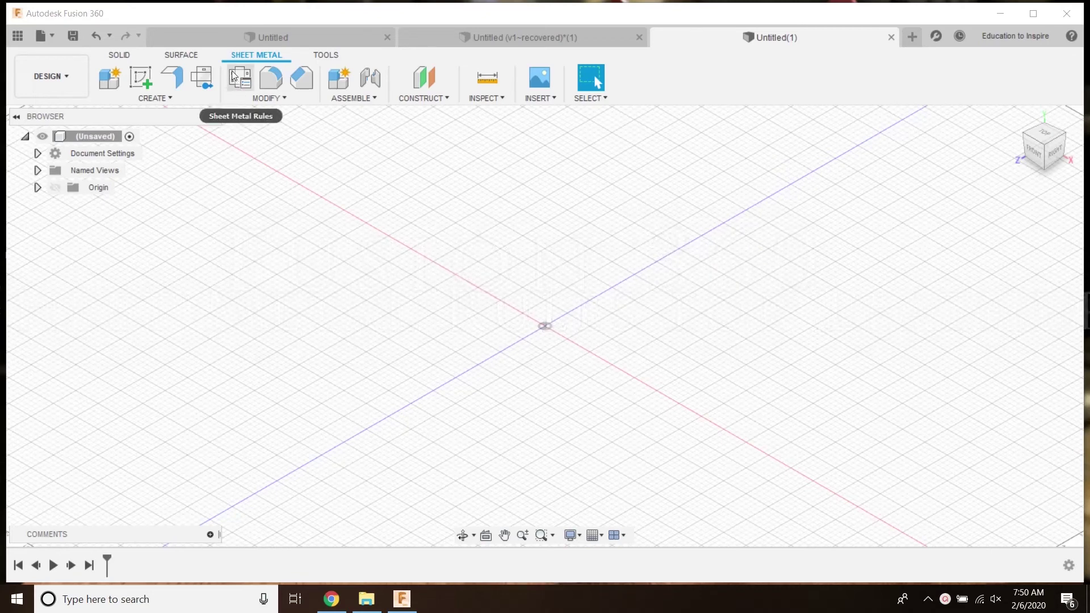
Step: Open the Sheet Metal Rules manager and start a new rule from Steel (in)
{"action": "left_click", "coordinate": [261, 98]}
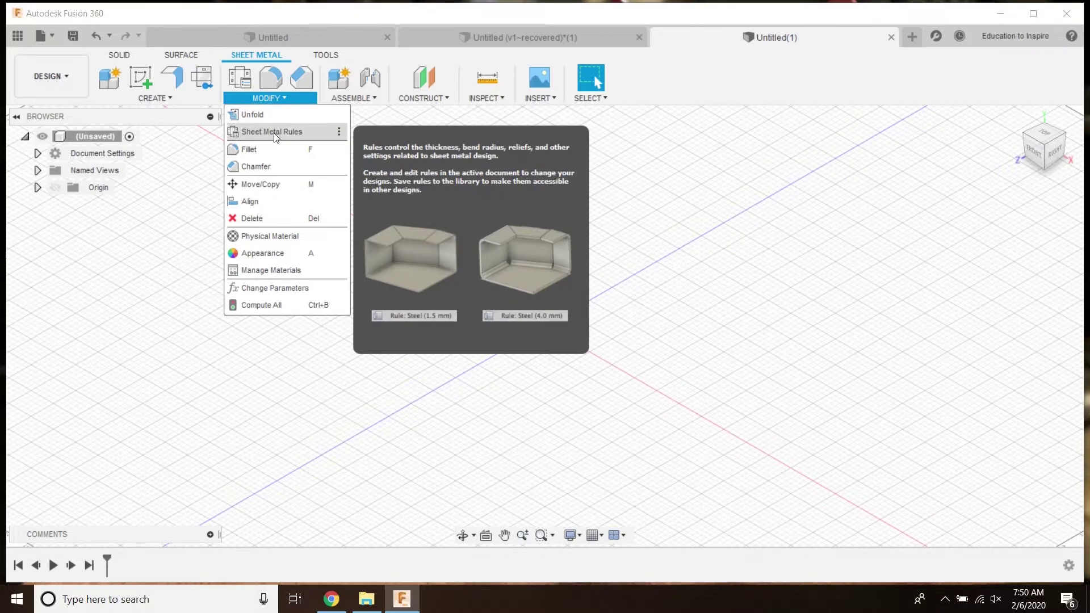
{"action": "left_click", "coordinate": [271, 132]}
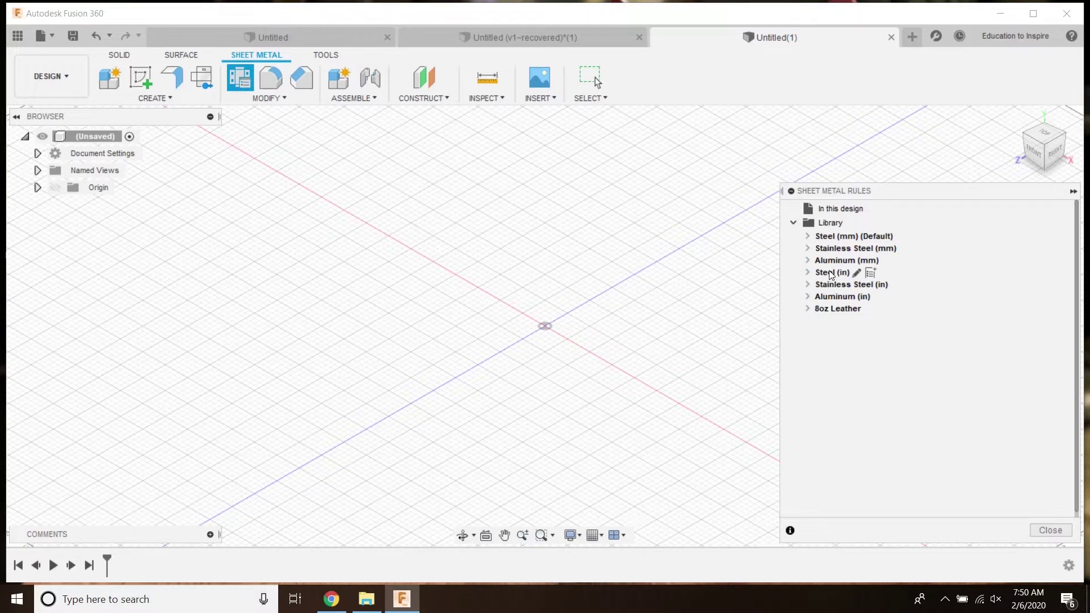
{"action": "left_click", "coordinate": [872, 273]}
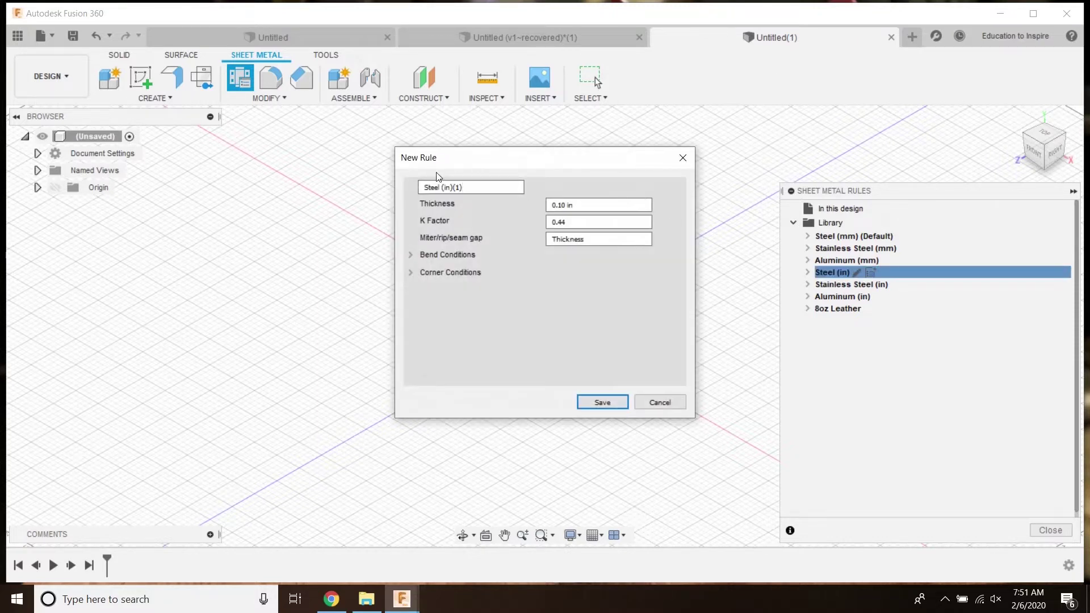
Step: Name the new rule '7 oz leather' and set its miter/rip/seam gap to .01
{"action": "left_click", "coordinate": [465, 188]}
{"action": "triple_click", "coordinate": [466, 189]}
{"action": "type", "text": "7 oz leather"}
{"action": "left_click_drag", "start_coordinate": [595, 239], "coordinate": [522, 237]}
{"action": "type", "text": ".01"}
{"action": "left_click", "coordinate": [410, 255]}
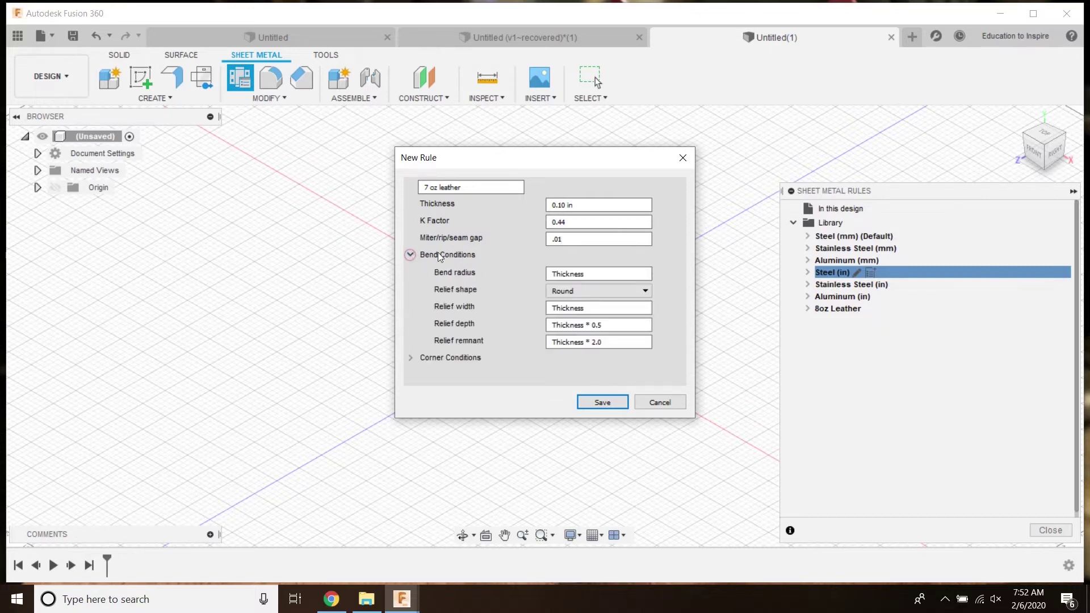
Step: Enter .001 for bend radius, relief width, relief depth and relief remnant
{"action": "double_click", "coordinate": [588, 274]}
{"action": "type", "text": ".001"}
{"action": "key", "text": "Tab"}
{"action": "key", "text": "Tab"}
{"action": "type", "text": ".00"}
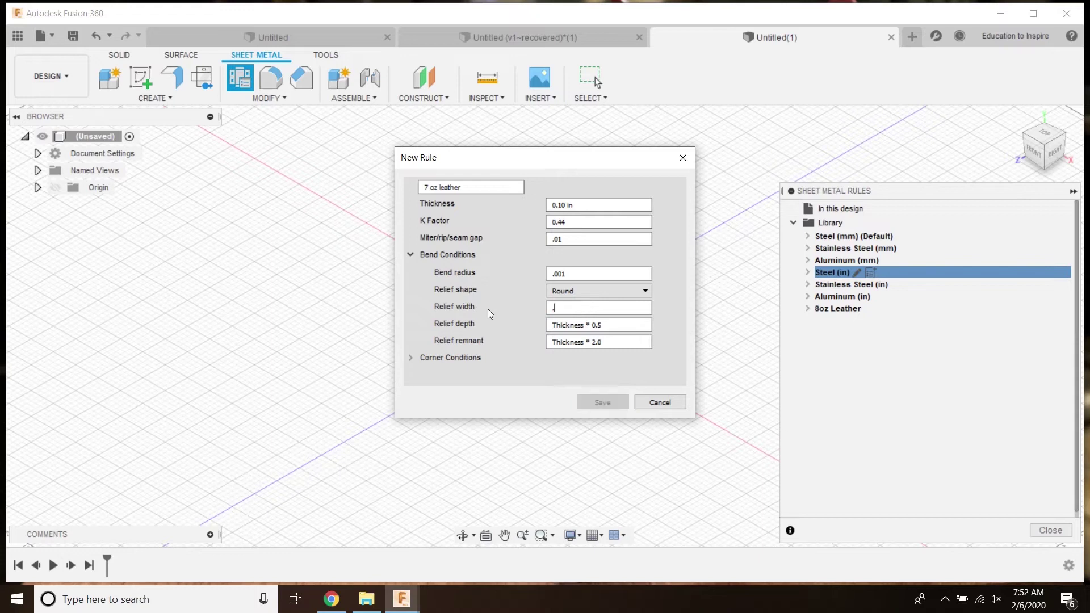
{"action": "type", "text": "1"}
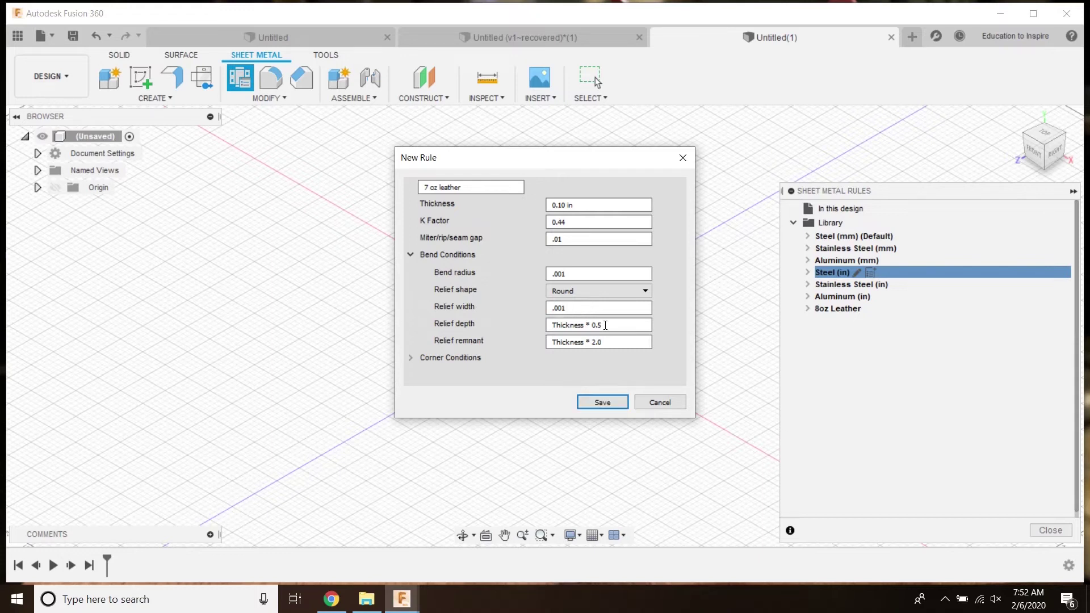
{"action": "key", "text": "Tab"}
{"action": "type", "text": ".001"}
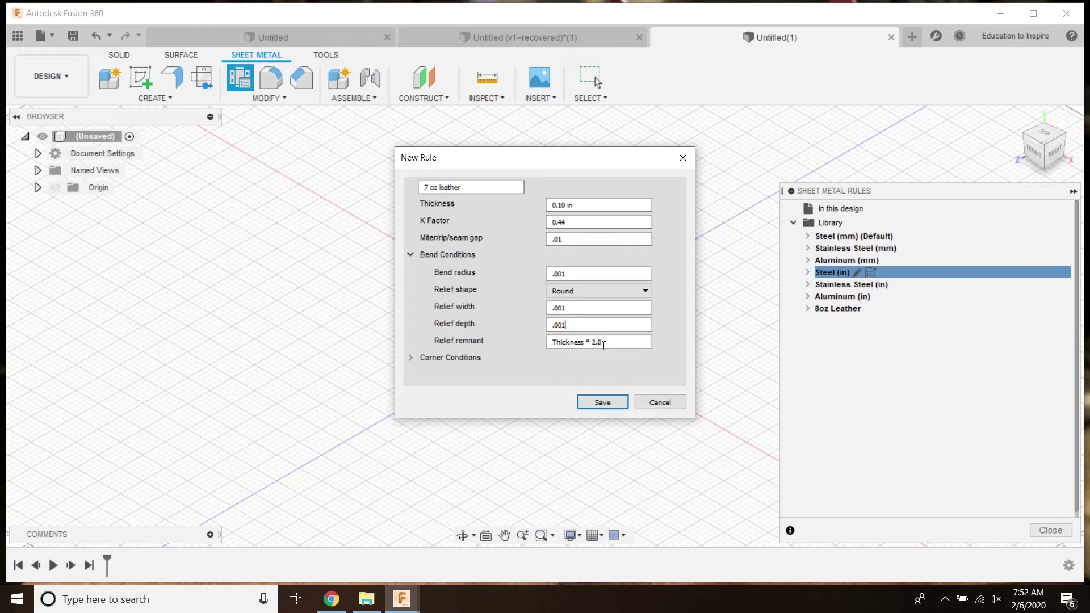
{"action": "key", "text": "Tab"}
{"action": "type", "text": ".001"}
{"action": "left_click", "coordinate": [410, 359]}
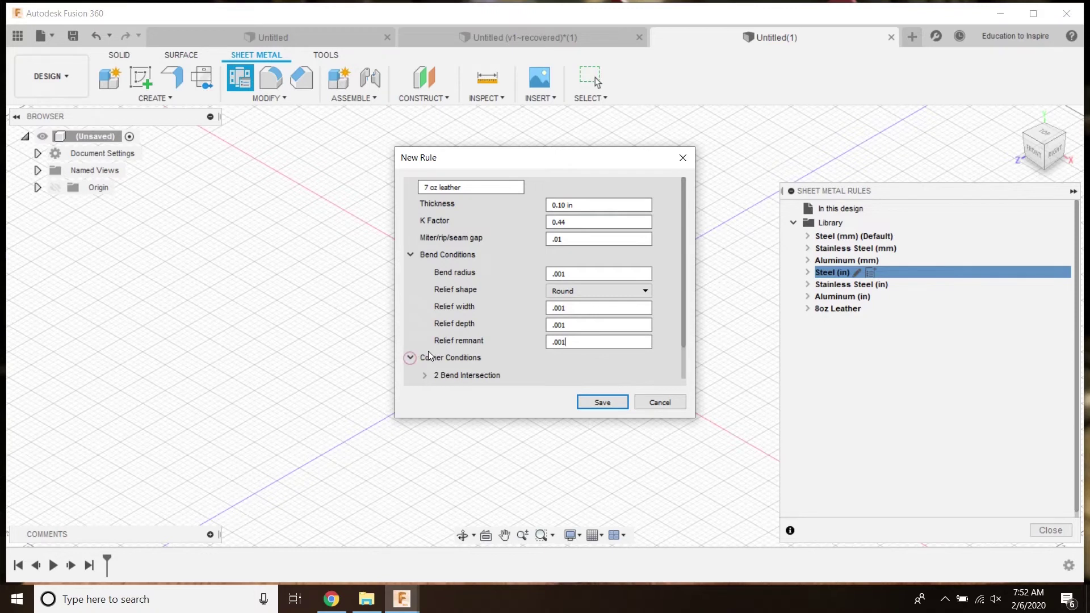
Step: Set the 2 Bend Relief size and 3 Bend Relief radius corner conditions to .001
{"action": "scroll", "coordinate": [462, 332], "scroll_direction": "down", "scroll_amount": 1}
{"action": "left_click", "coordinate": [424, 340]}
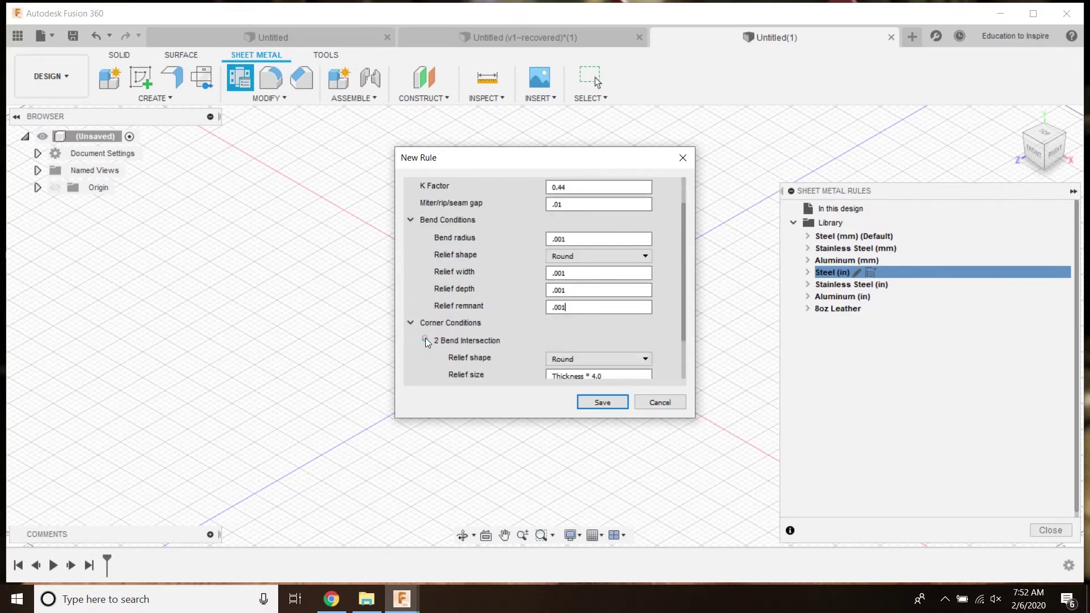
{"action": "scroll", "coordinate": [513, 330], "scroll_direction": "down", "scroll_amount": 1}
{"action": "triple_click", "coordinate": [608, 325]}
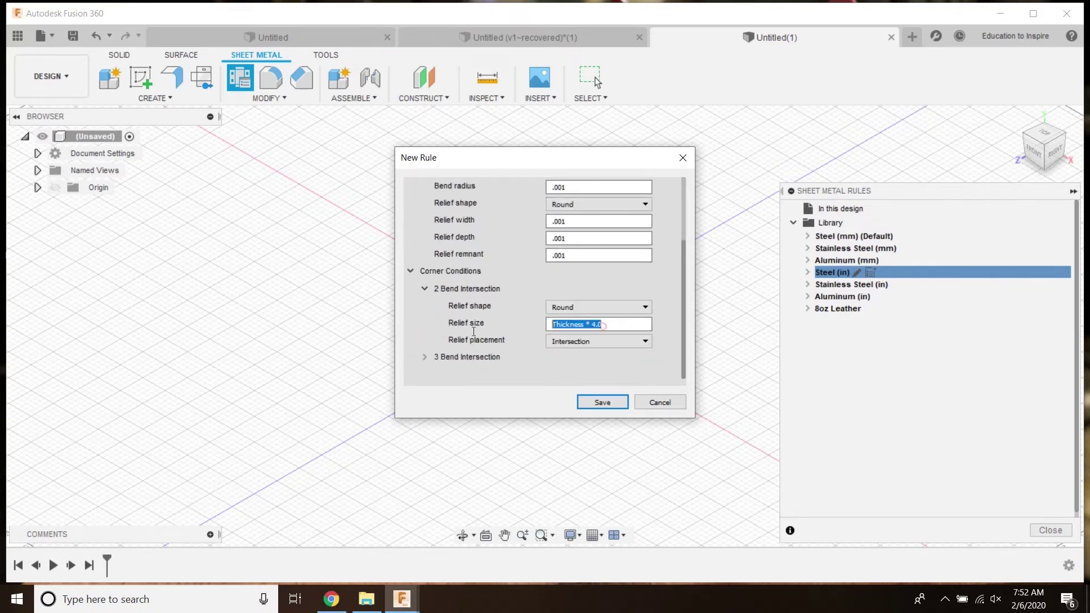
{"action": "type", "text": ".001"}
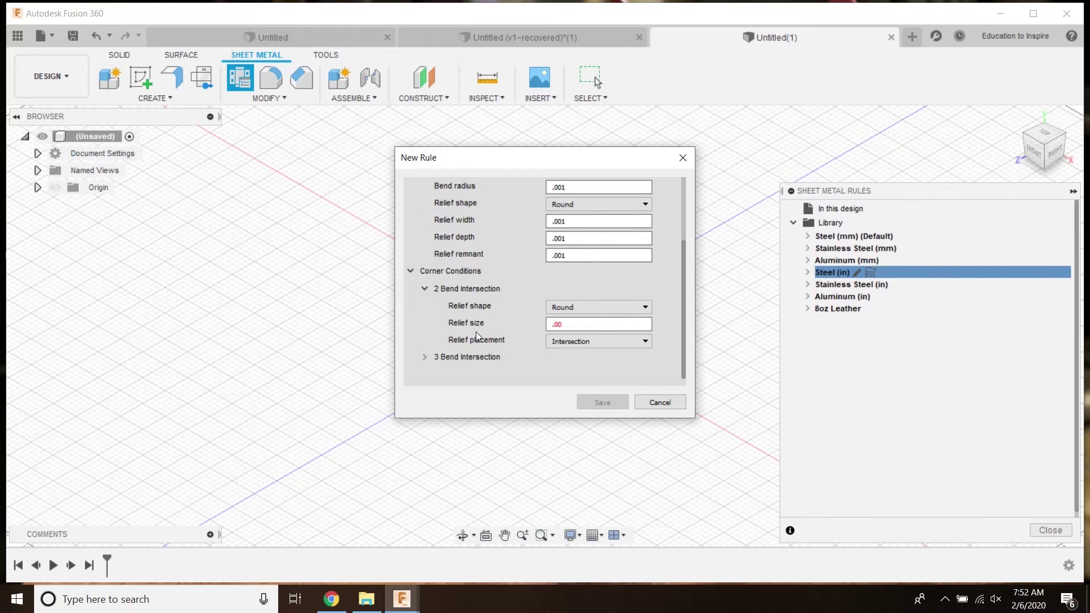
{"action": "left_click", "coordinate": [423, 357]}
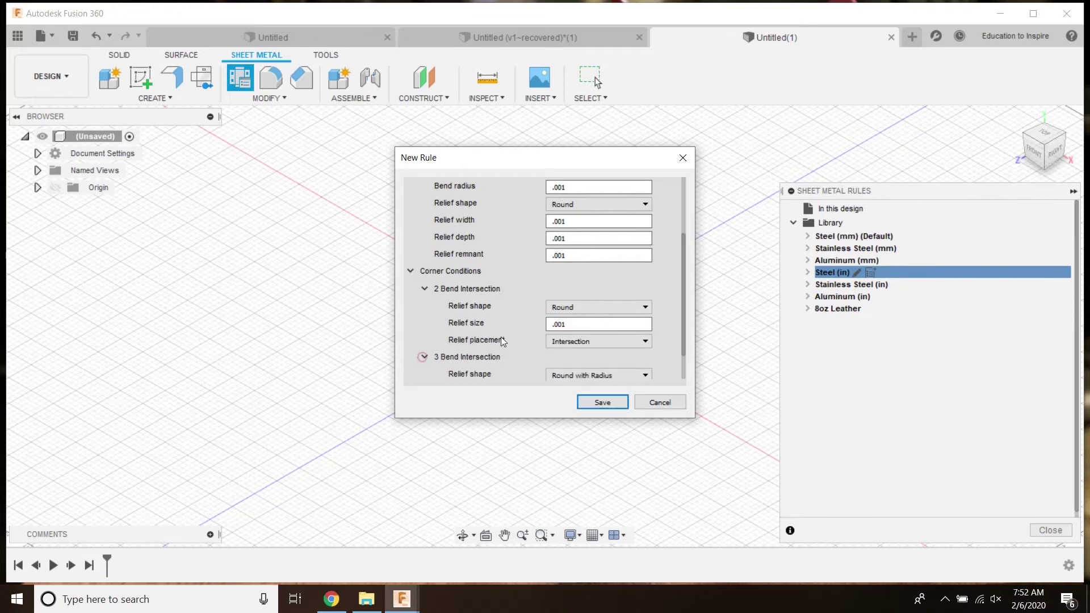
{"action": "scroll", "coordinate": [502, 334], "scroll_direction": "down", "scroll_amount": 1}
{"action": "triple_click", "coordinate": [585, 358]}
{"action": "type", "text": "."}
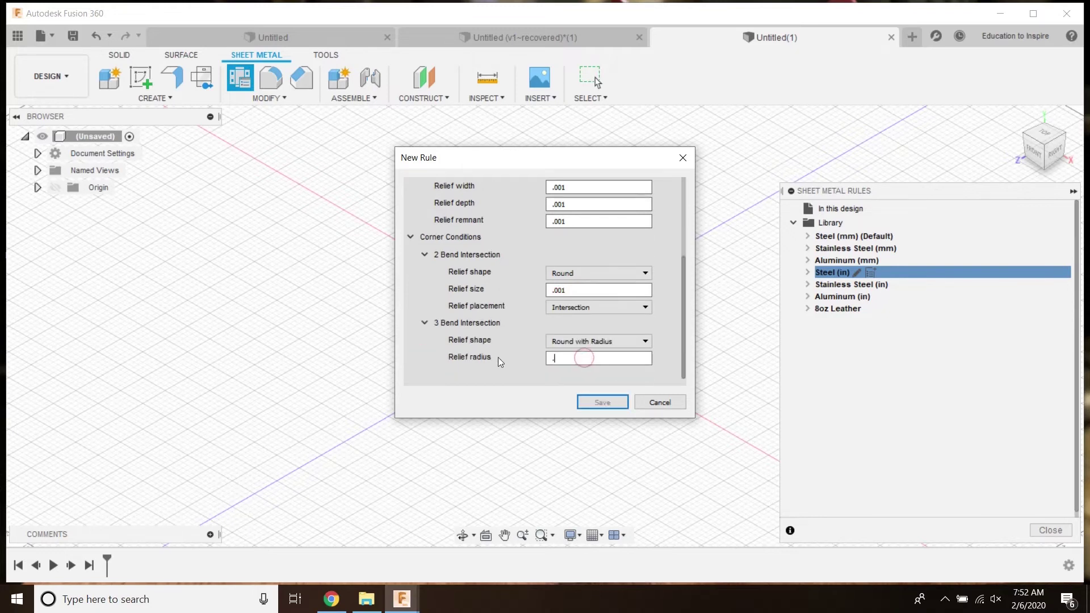
{"action": "type", "text": "001"}
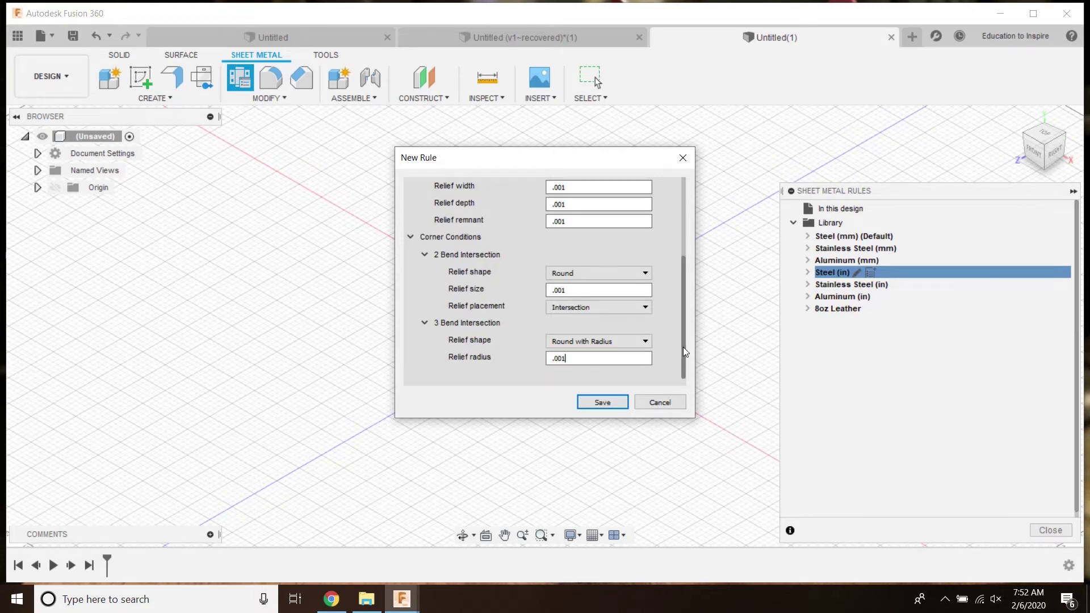
Step: Save the 7 oz leather rule into the rules library
{"action": "left_click_drag", "start_coordinate": [683, 346], "coordinate": [680, 262]}
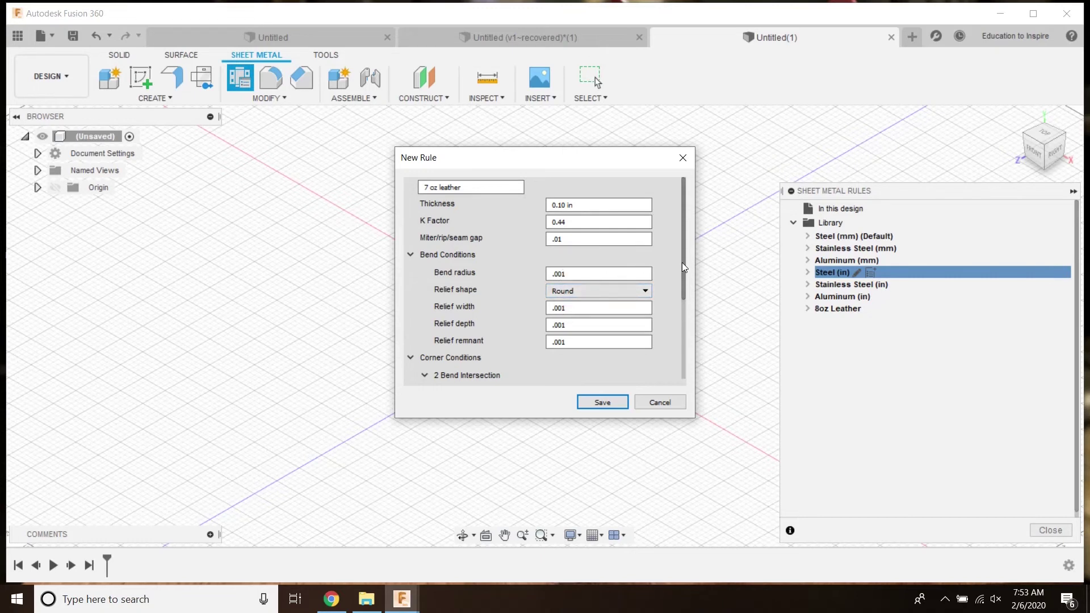
{"action": "left_click_drag", "start_coordinate": [682, 262], "coordinate": [668, 340]}
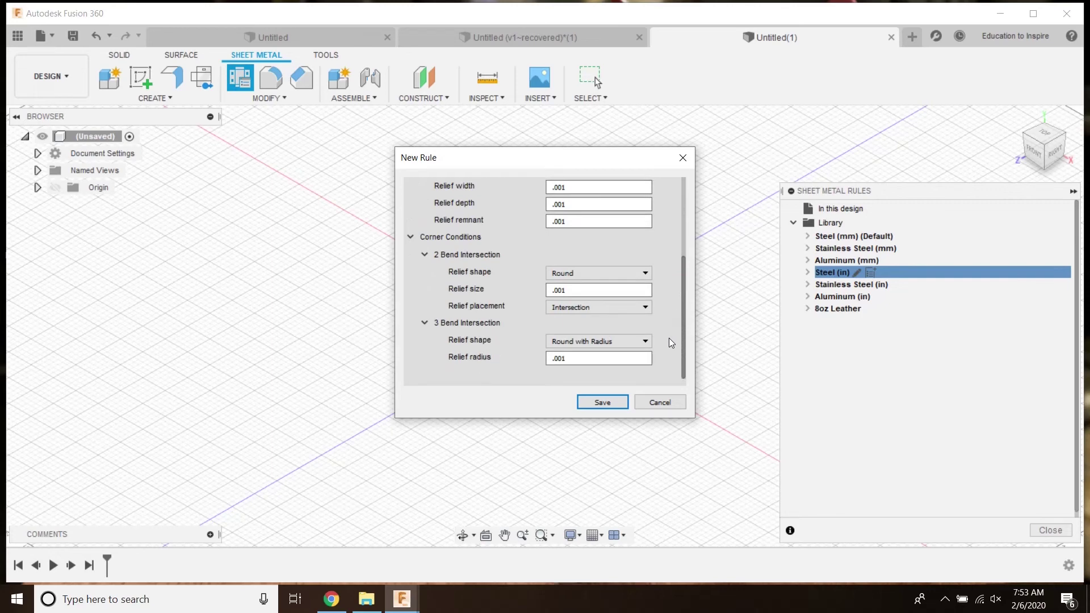
{"action": "left_click", "coordinate": [608, 401]}
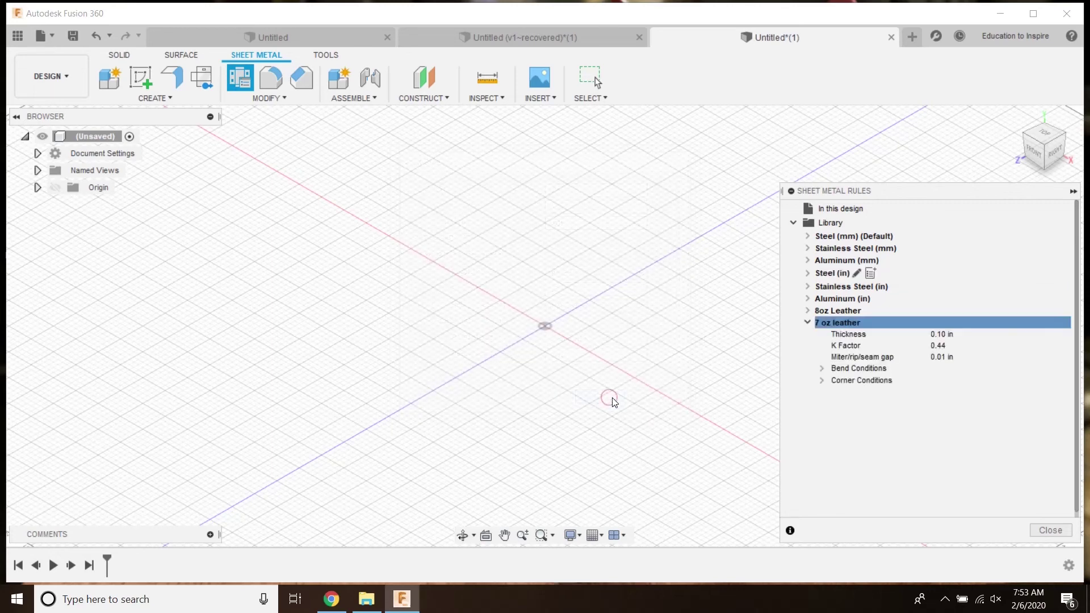
Step: Close the rules manager and create Component1 with 7 oz leather as its sheet metal rule
{"action": "left_click", "coordinate": [808, 322]}
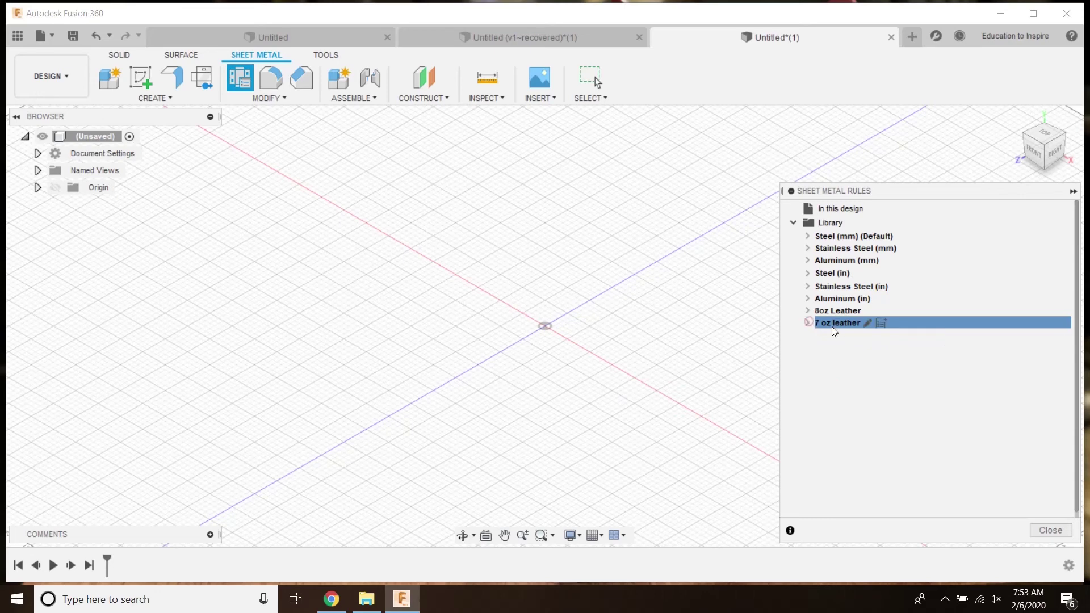
{"action": "left_click", "coordinate": [1050, 530]}
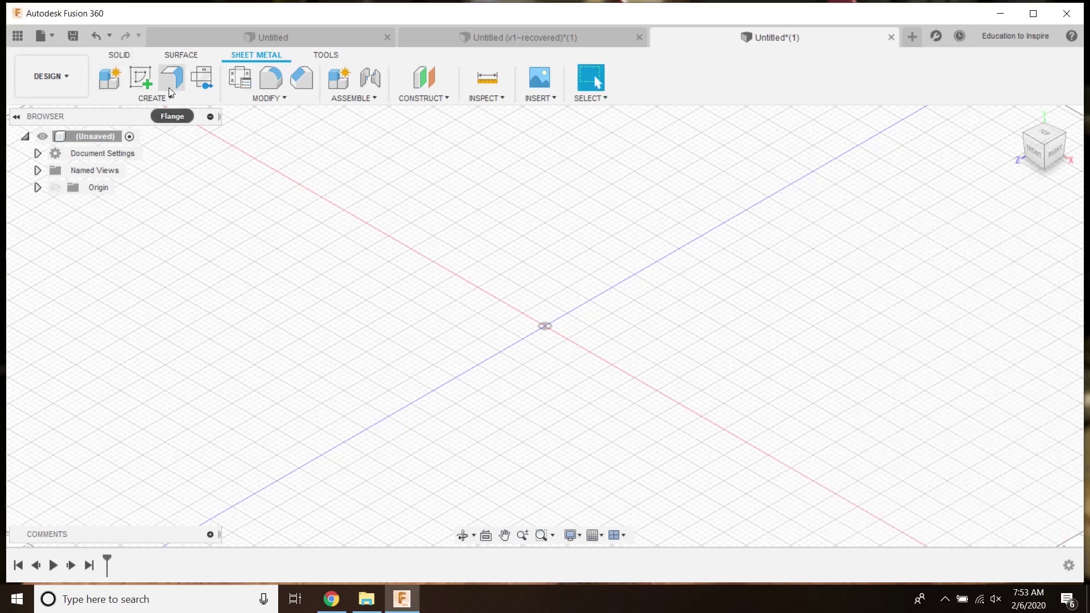
{"action": "left_click", "coordinate": [114, 80]}
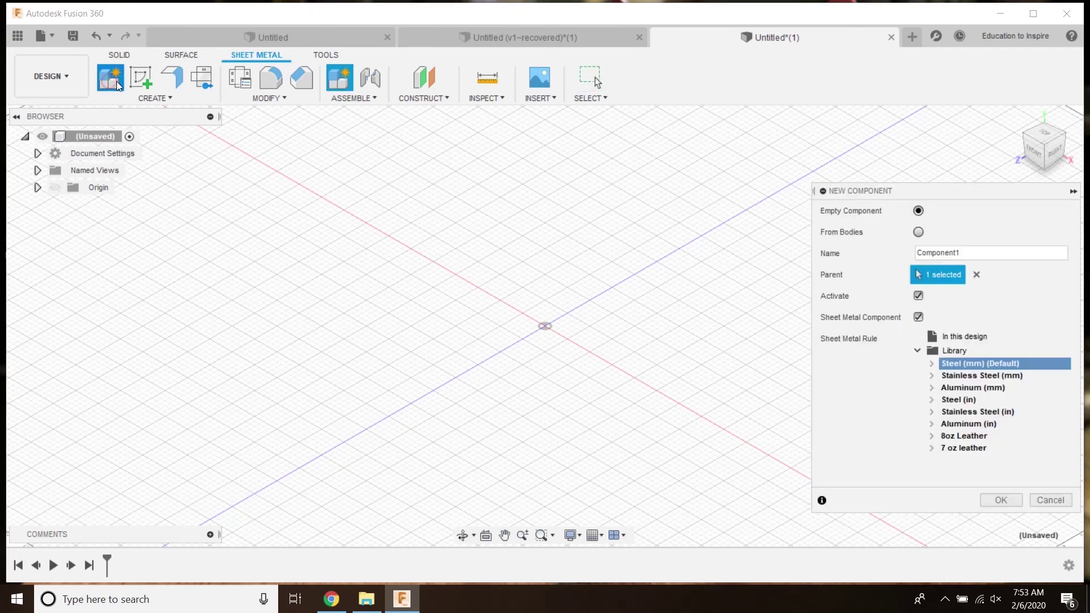
{"action": "left_click", "coordinate": [963, 448]}
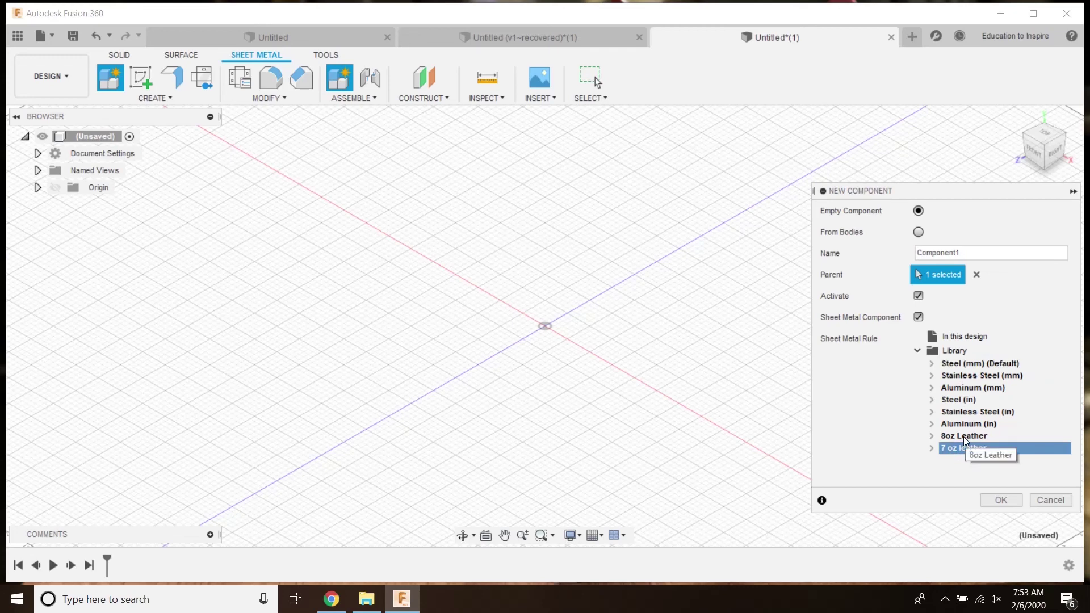
{"action": "left_click", "coordinate": [1003, 499]}
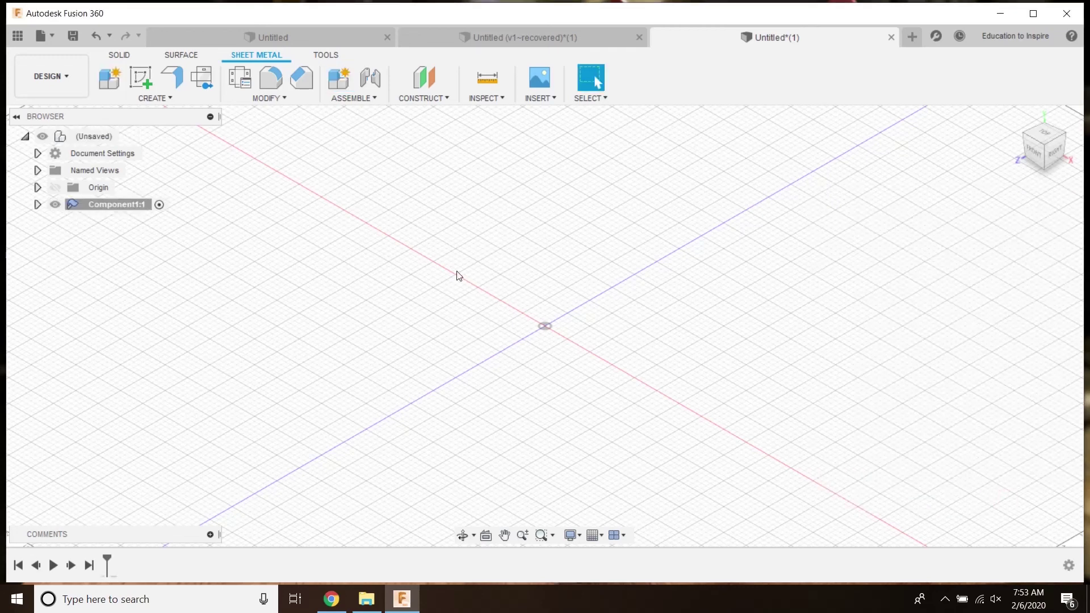
Step: Expand Component1:1 in the Browser to show its 7 oz leather Rule entry
{"action": "left_click", "coordinate": [38, 204]}
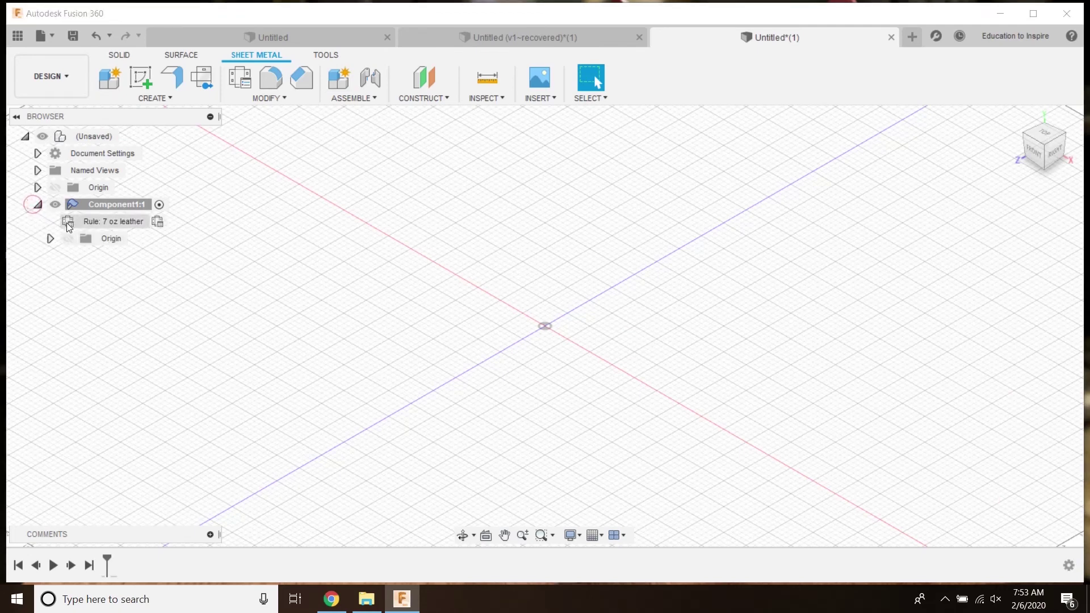